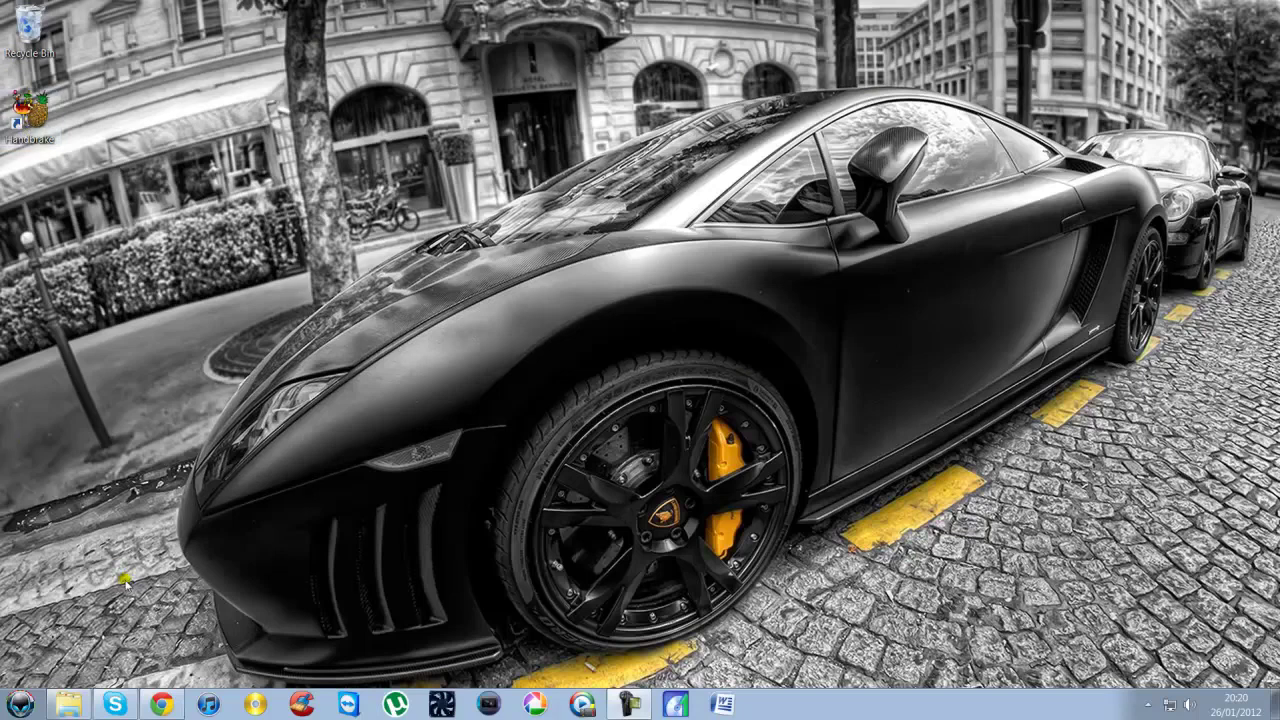
Step: Open Windows Explorer from the taskbar on the Sony Vegas Clips folder of Media HD (D:)
left_click(68, 704)
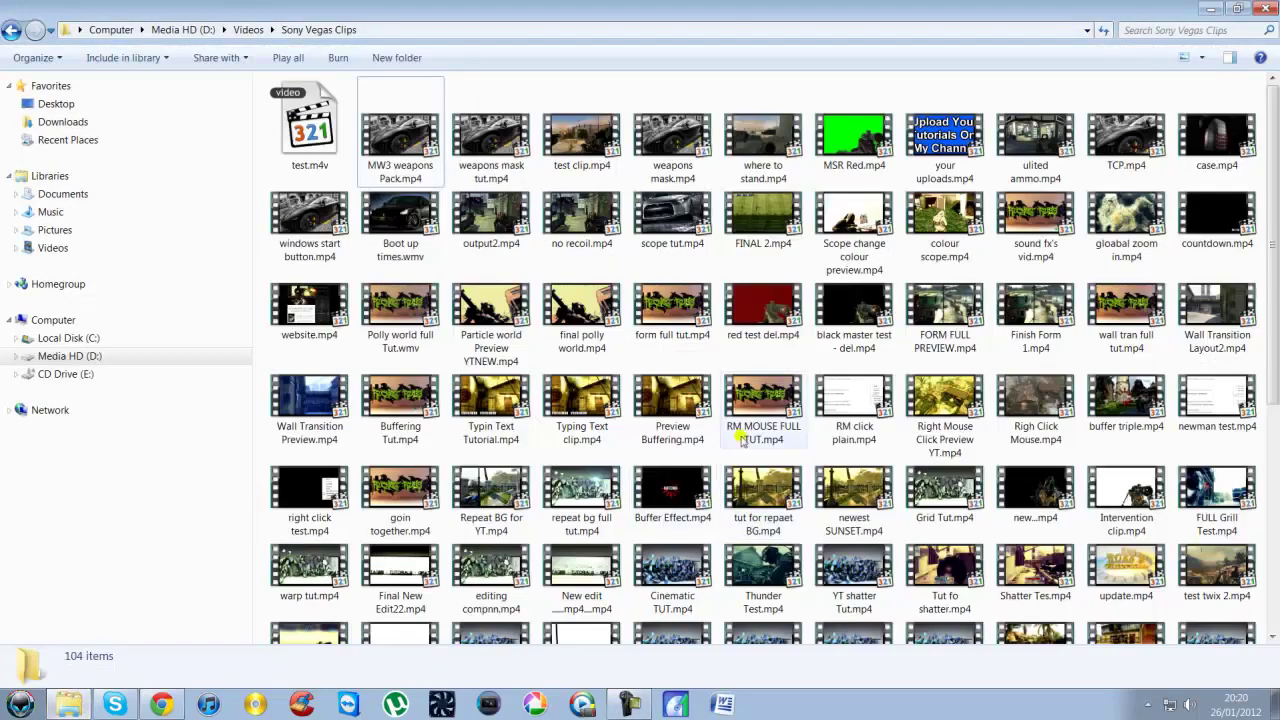
Step: Check Buffering Tut.mp4's details (182 MB, 00:07:24), then close the Explorer window
left_click(420, 398)
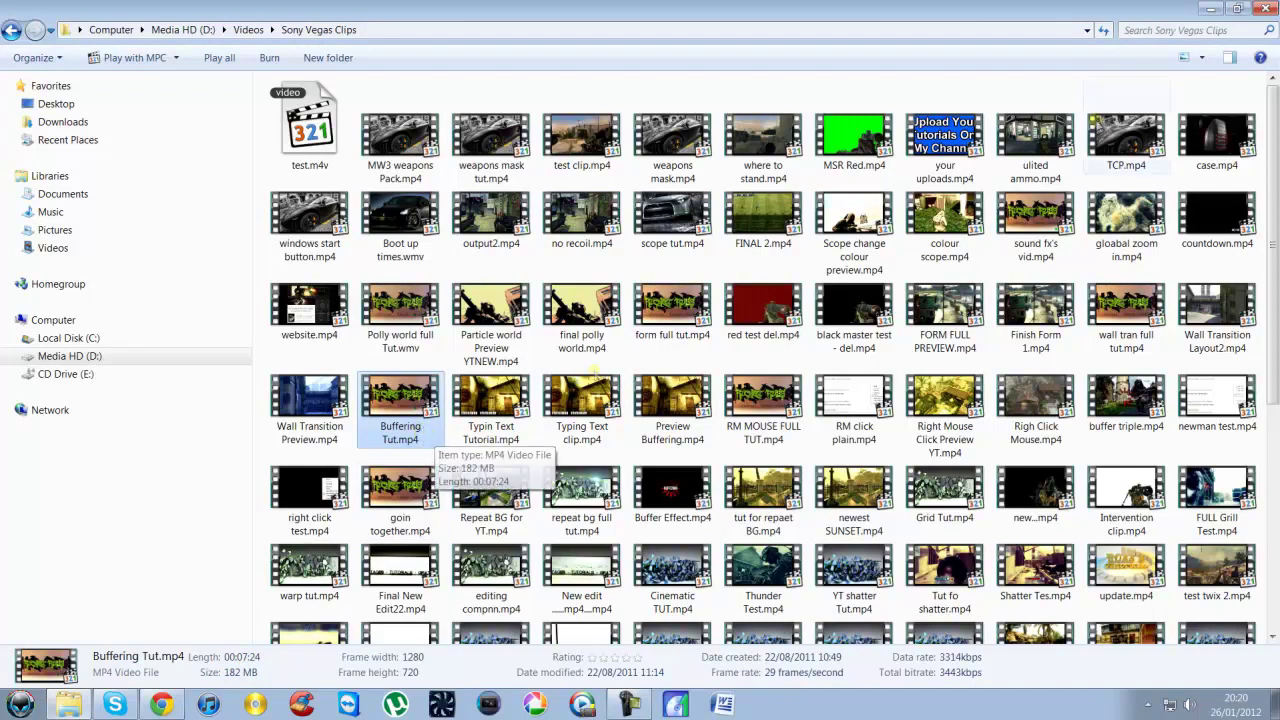
left_click(1266, 9)
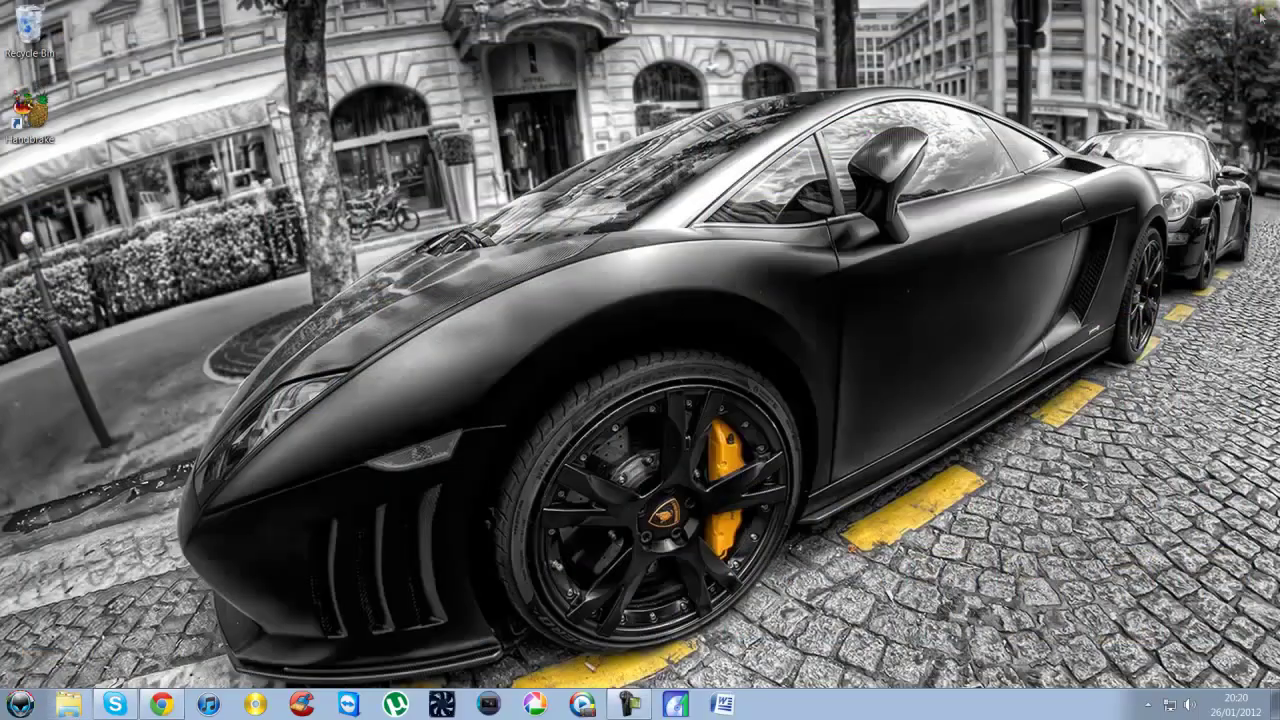
left_click(161, 704)
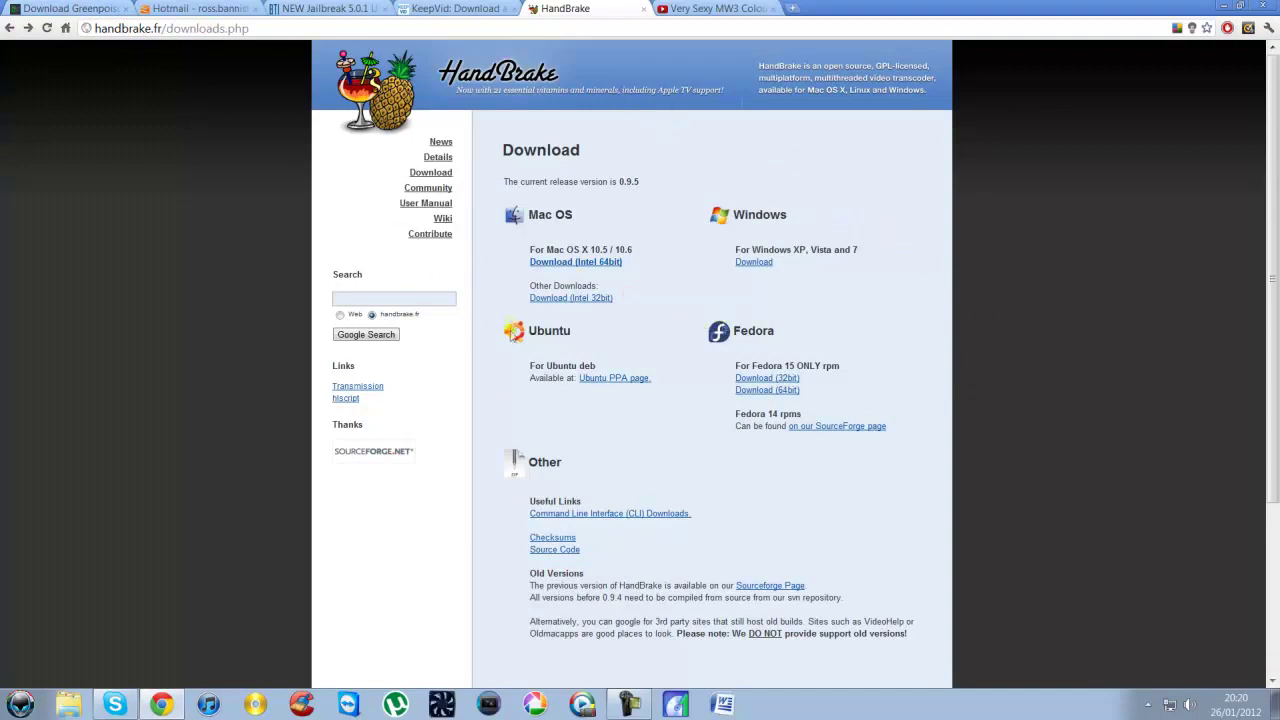
left_click(12, 28)
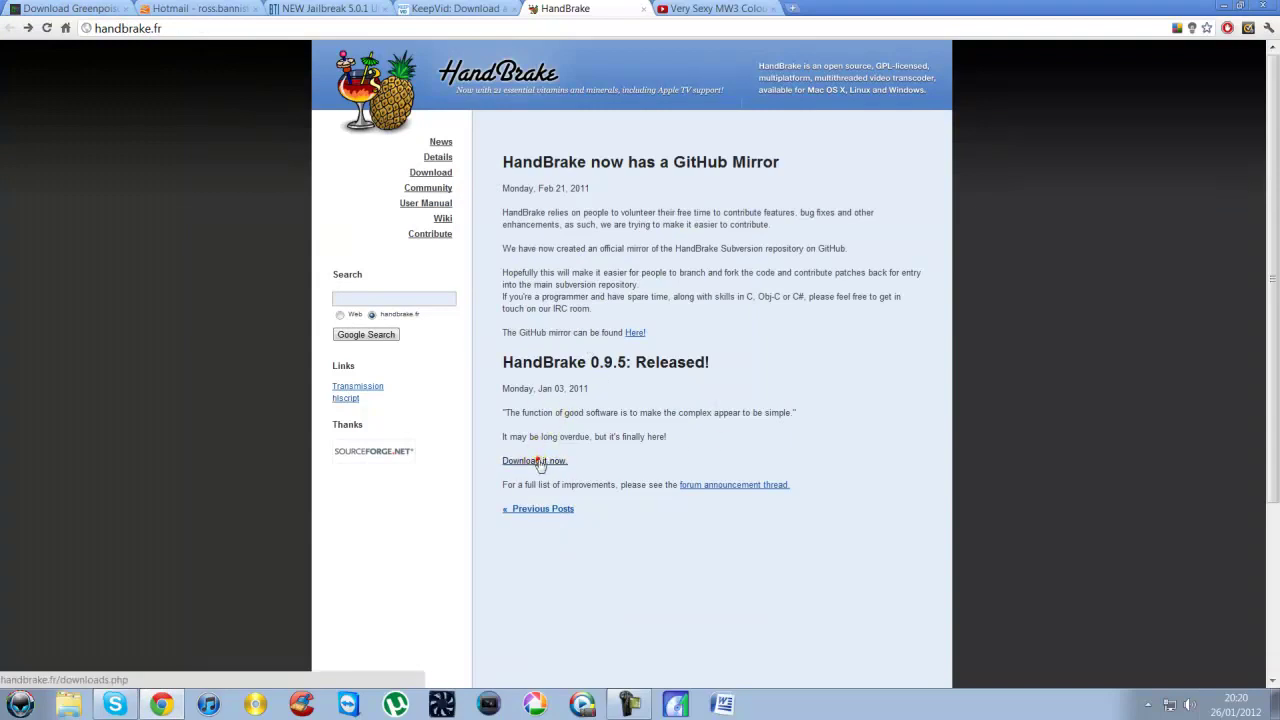
left_click(543, 460)
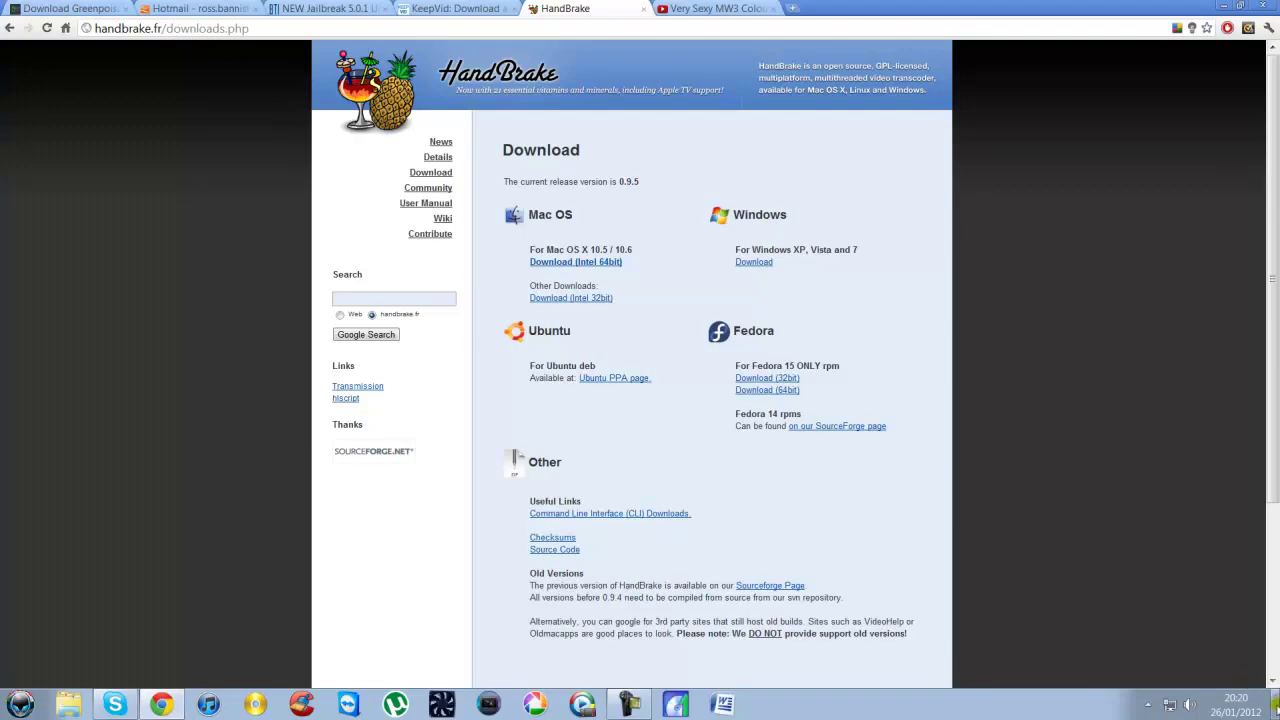
left_click(1276, 705)
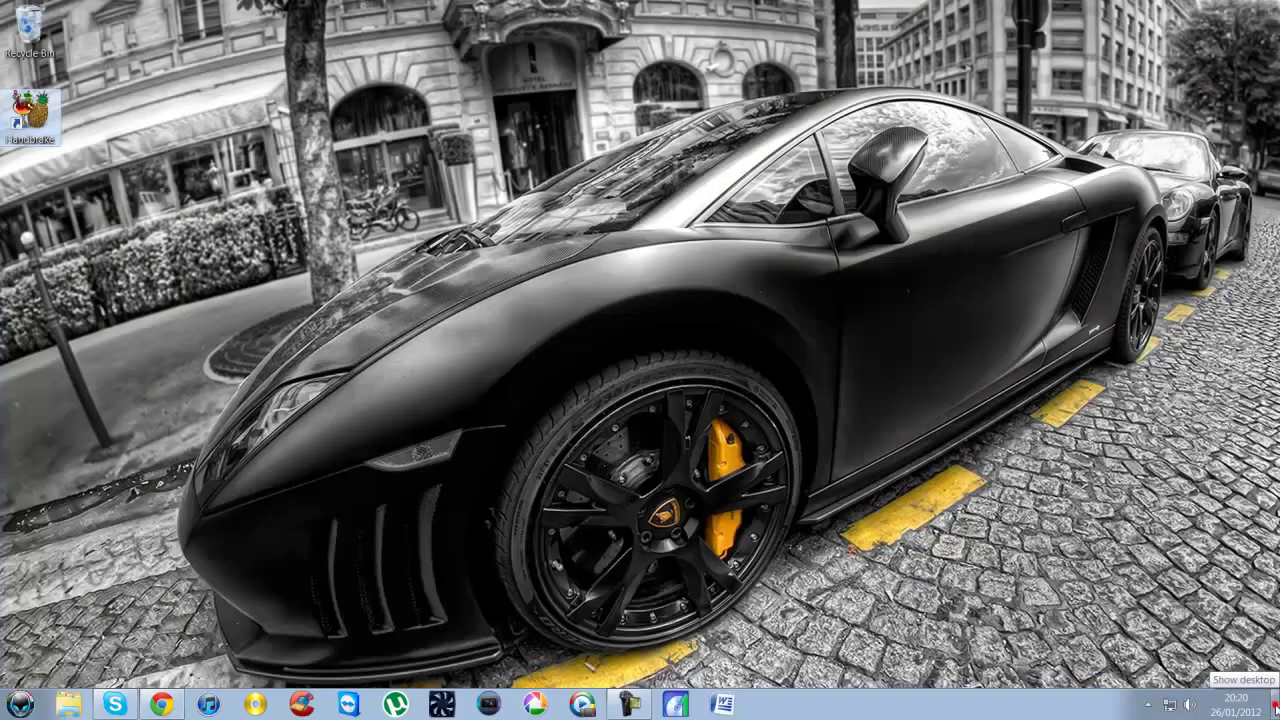
Step: Launch HandBrake and load Buffering Tut.mp4 from Sony Vegas Clips as the source video file
double_click(22, 115)
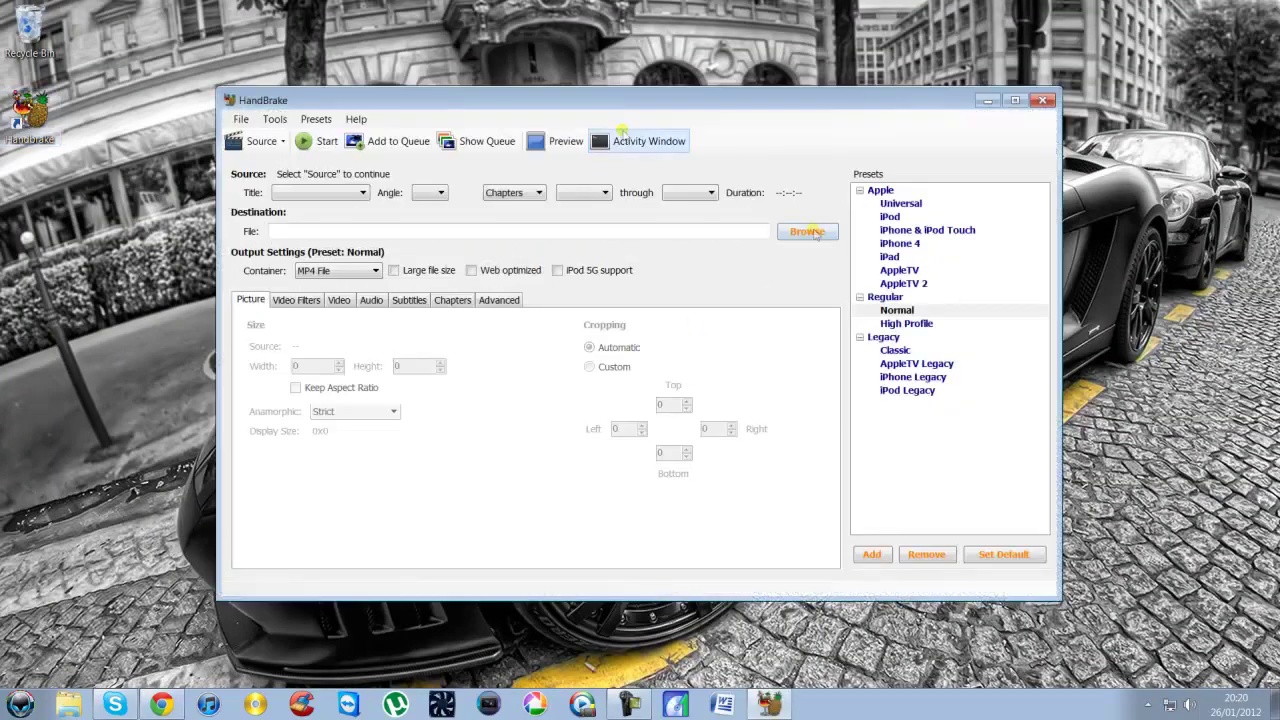
left_click(280, 141)
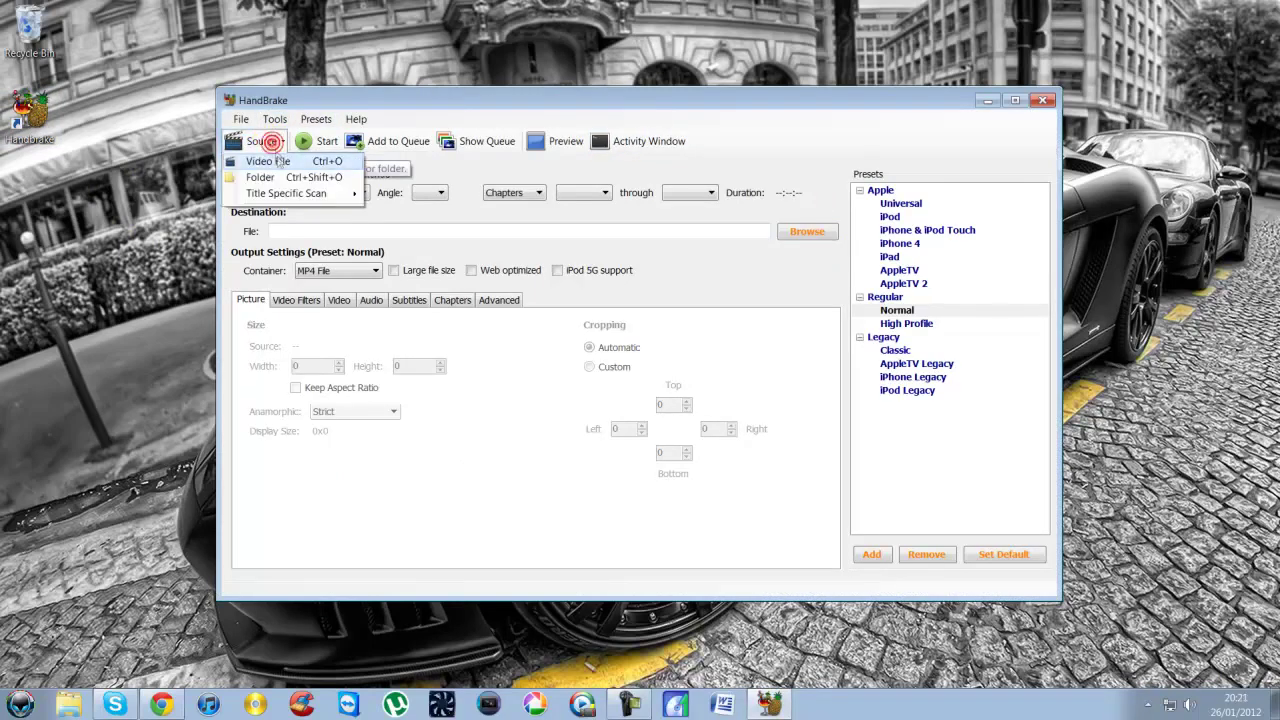
left_click(278, 160)
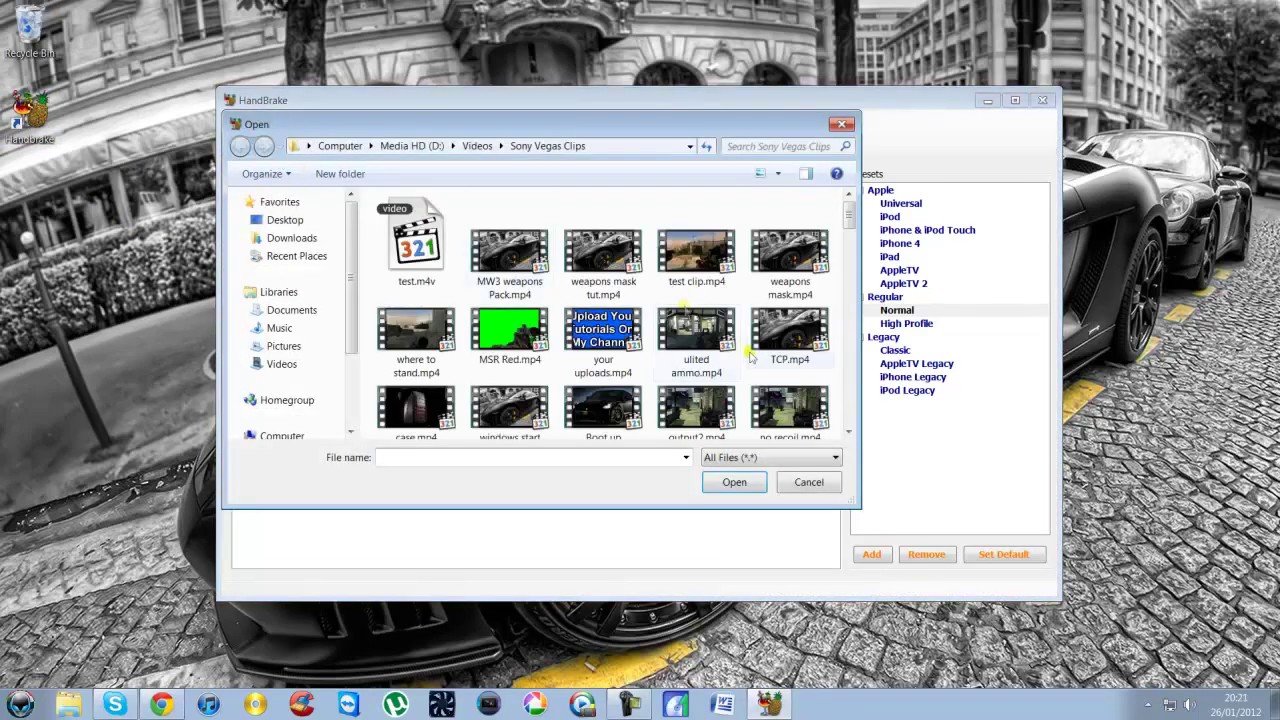
left_click(847, 435)
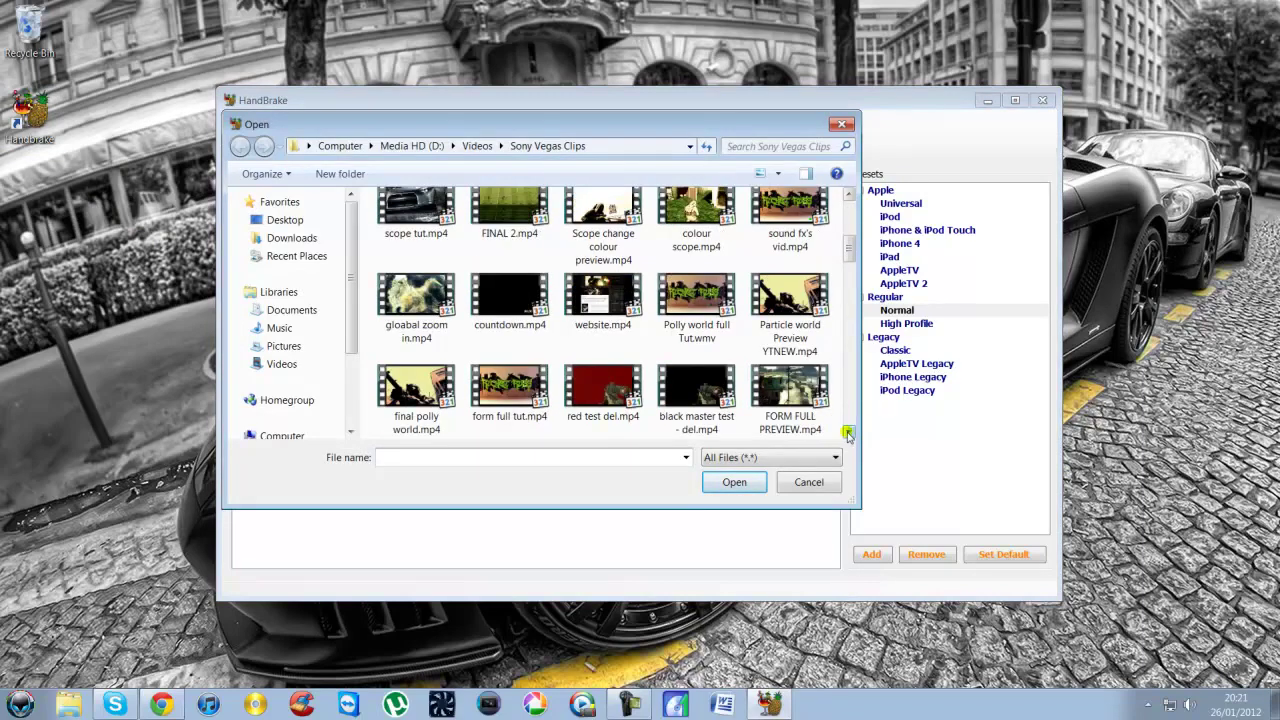
left_click(847, 435)
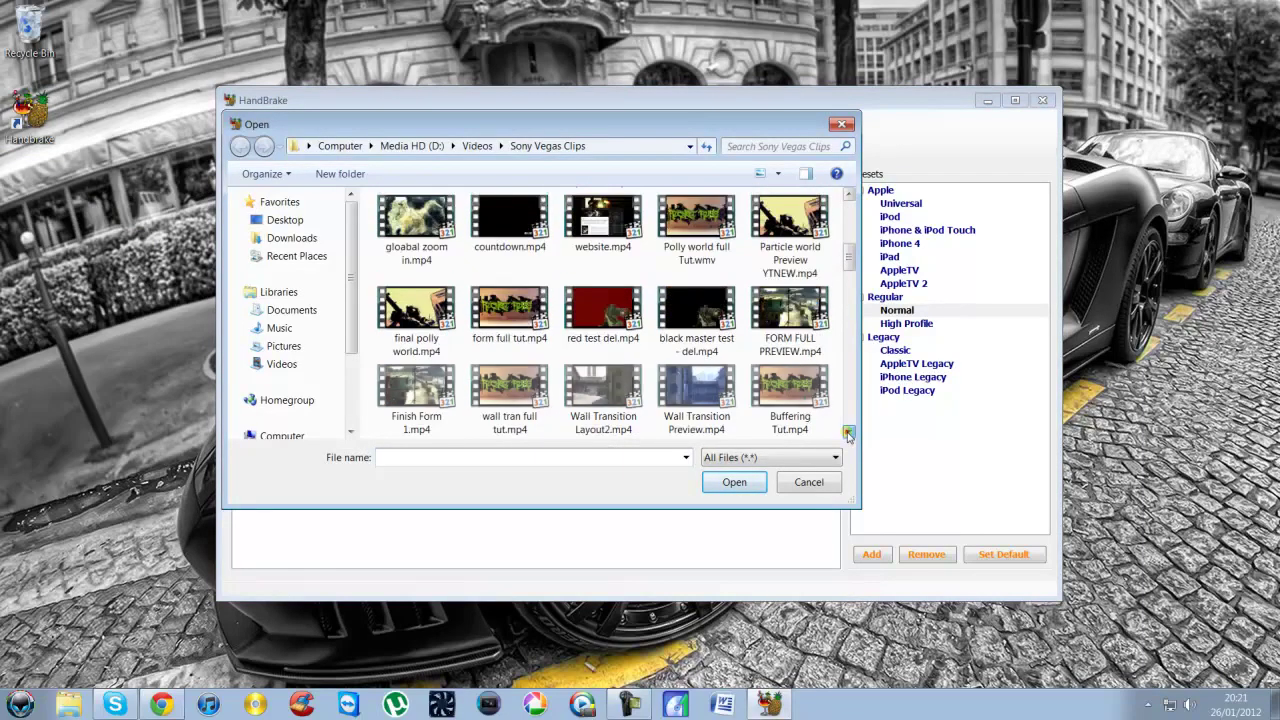
left_click(797, 400)
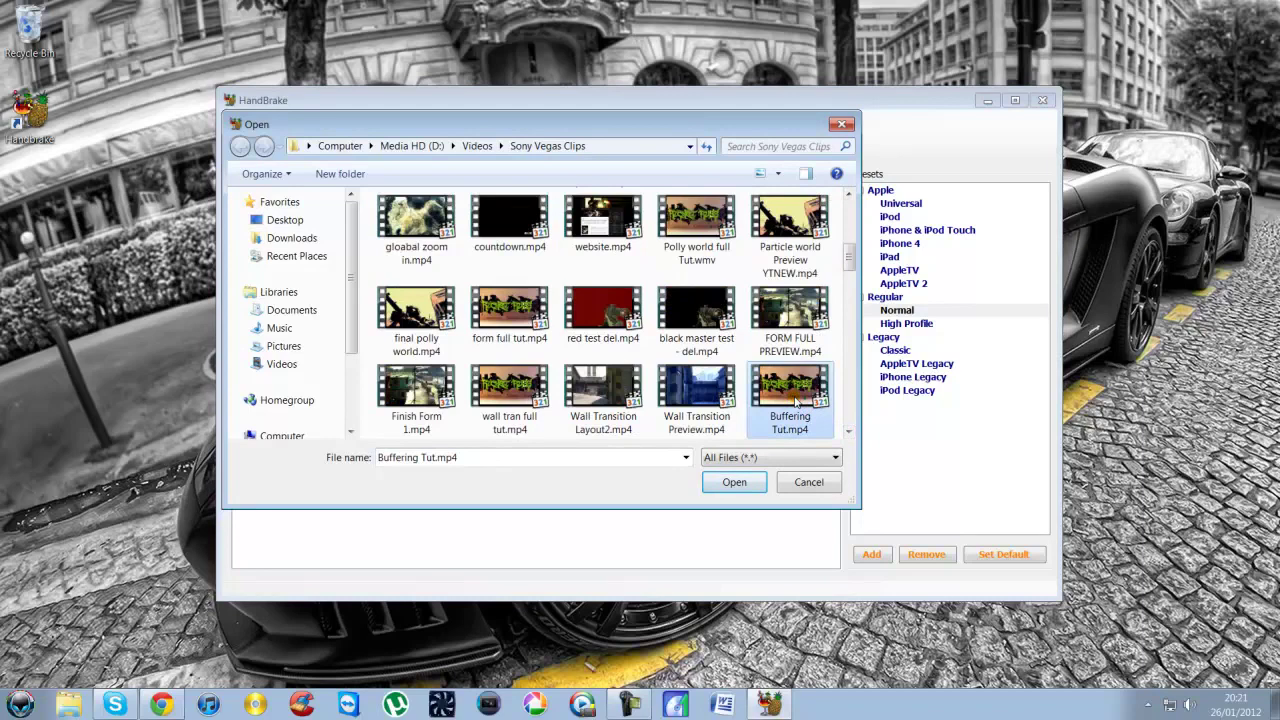
left_click(745, 484)
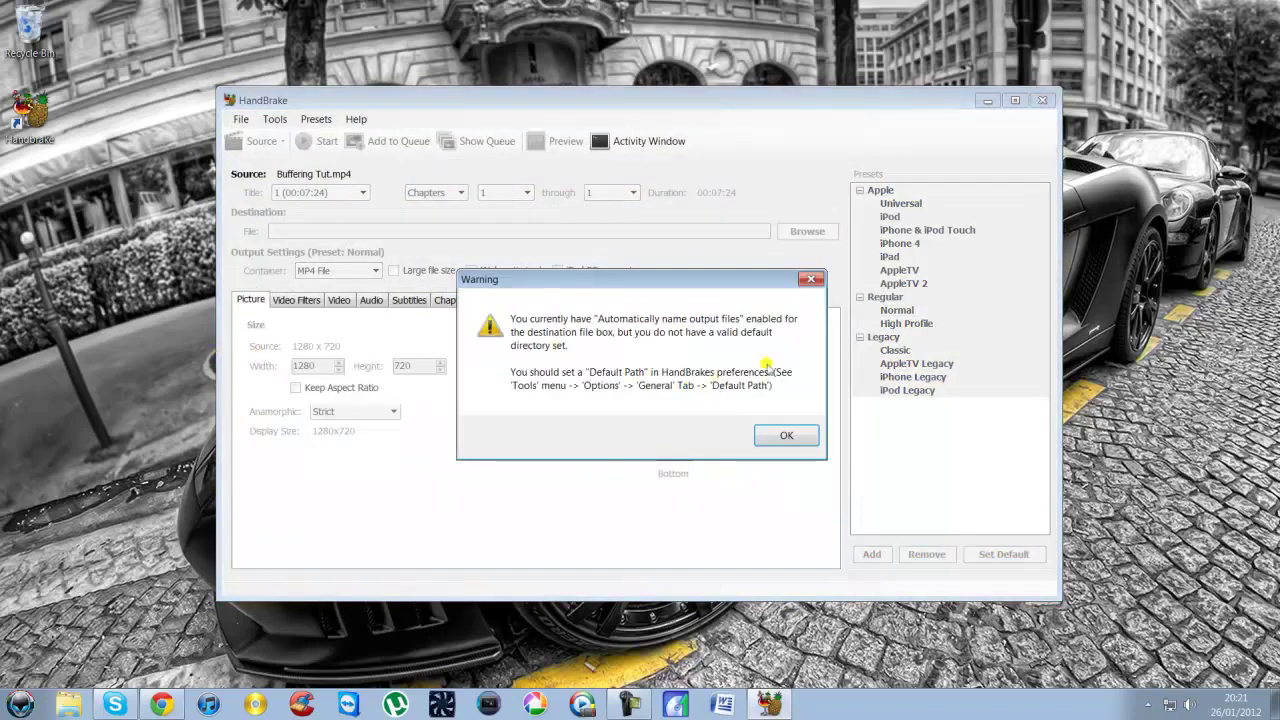
Step: Dismiss the default-path warning and set the output file name to test2222
left_click(789, 436)
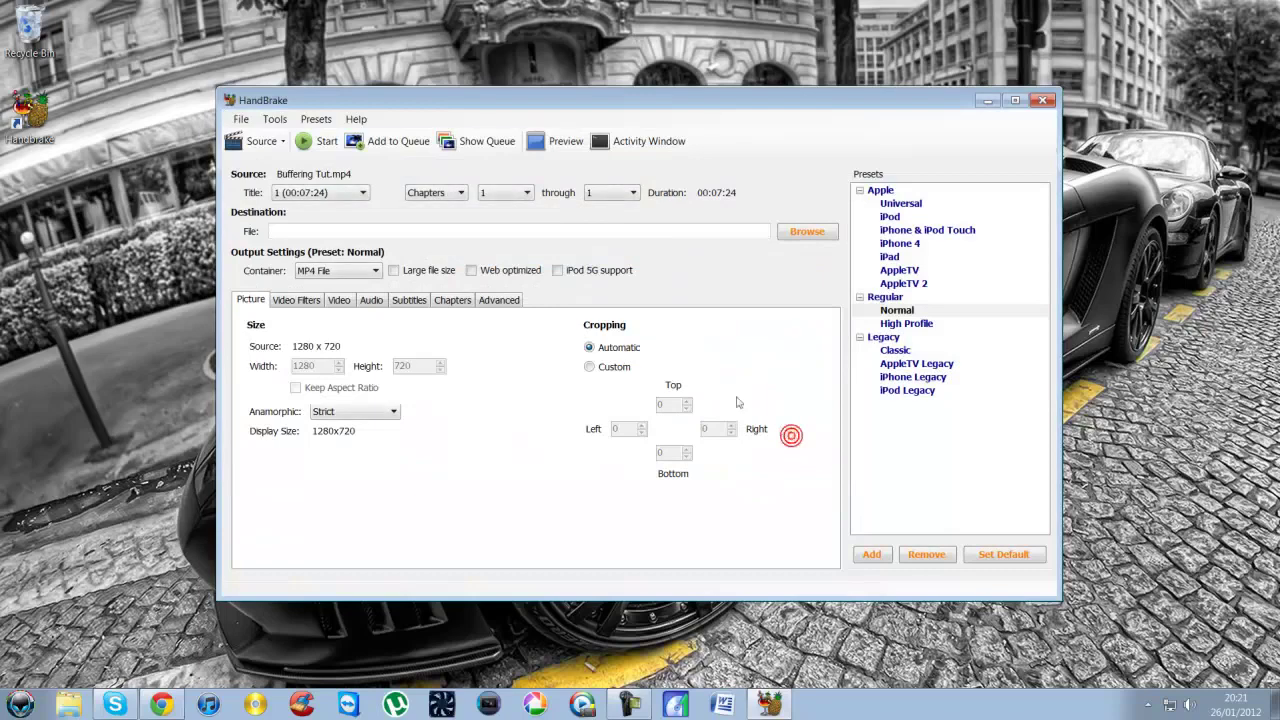
left_click(807, 231)
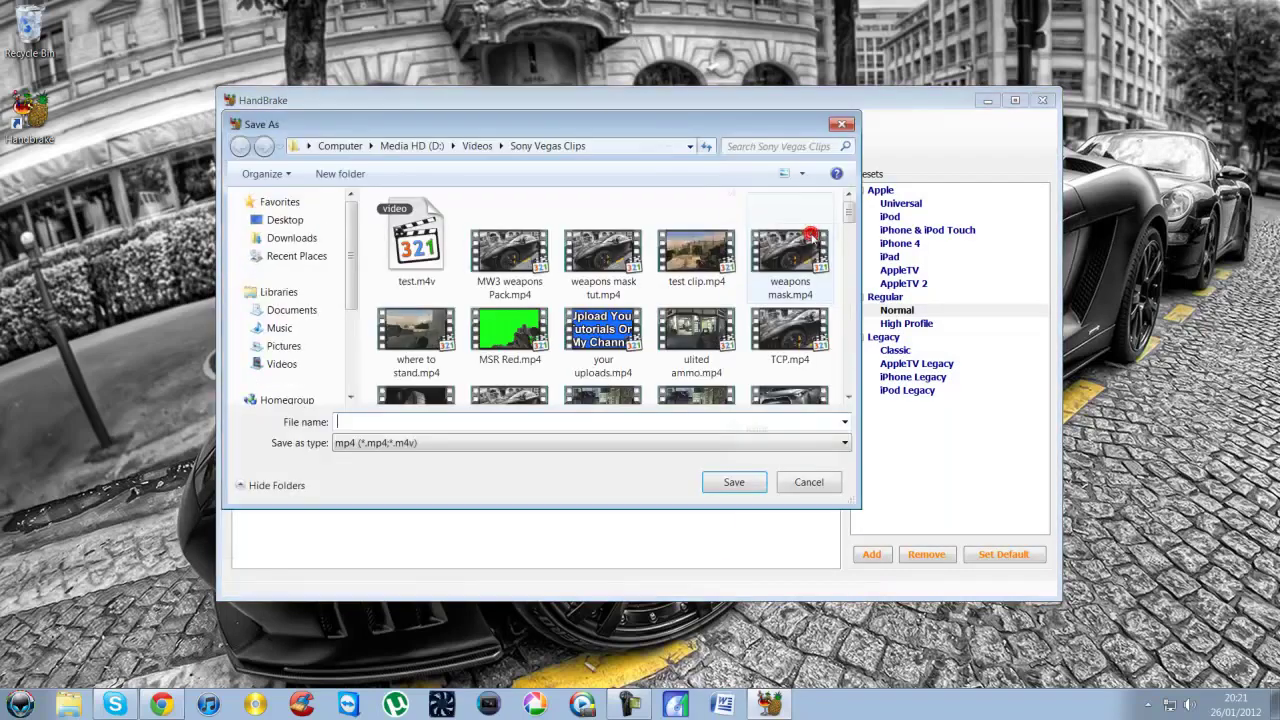
left_click(384, 421)
type("tes")
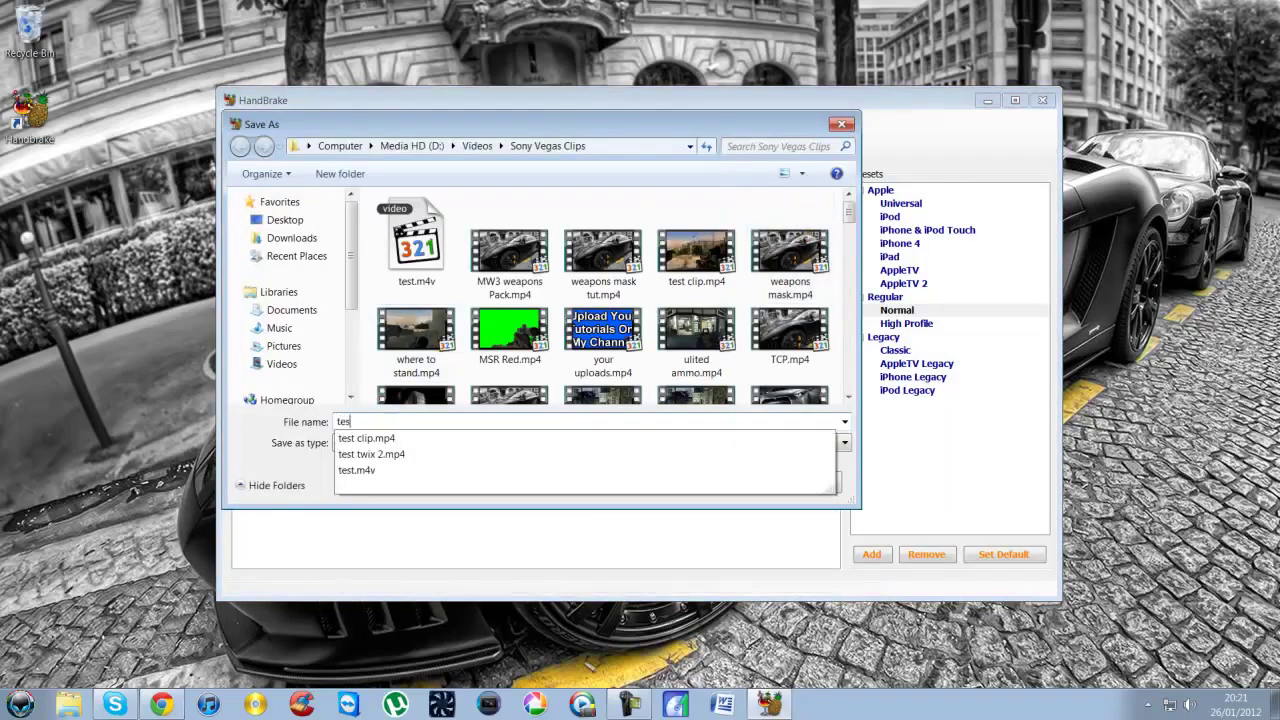
type("t2222")
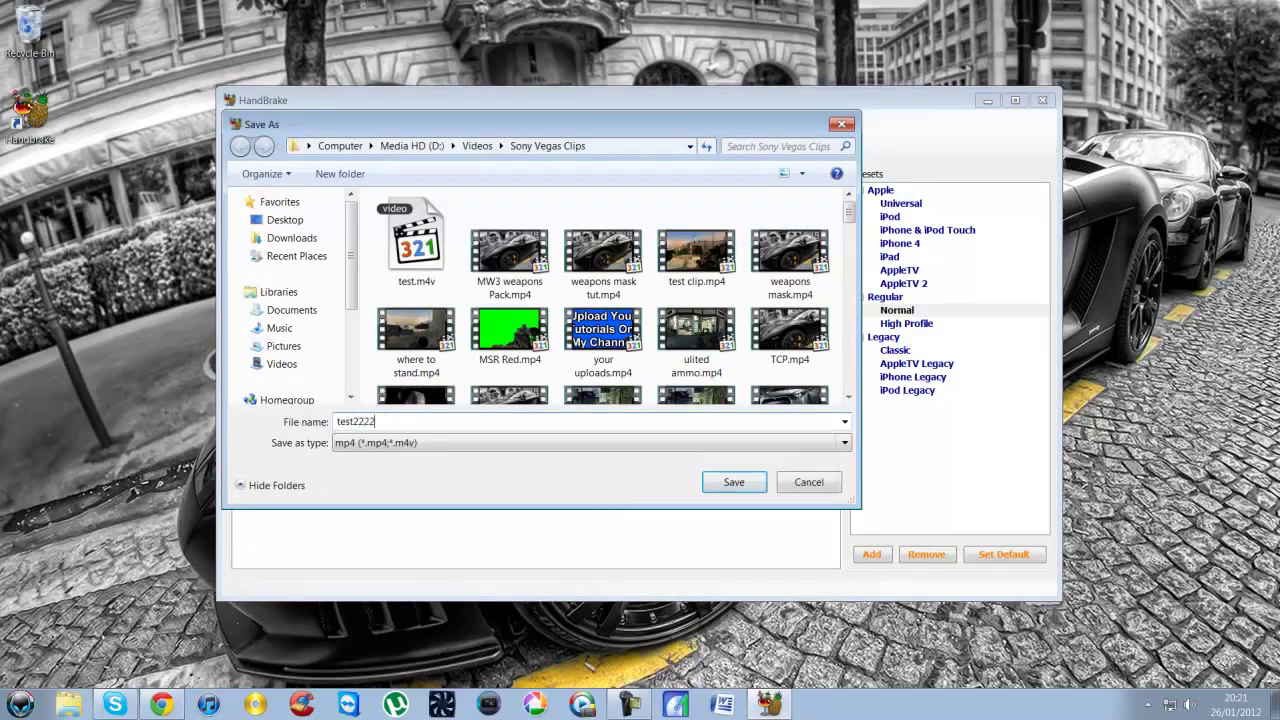
left_click(726, 482)
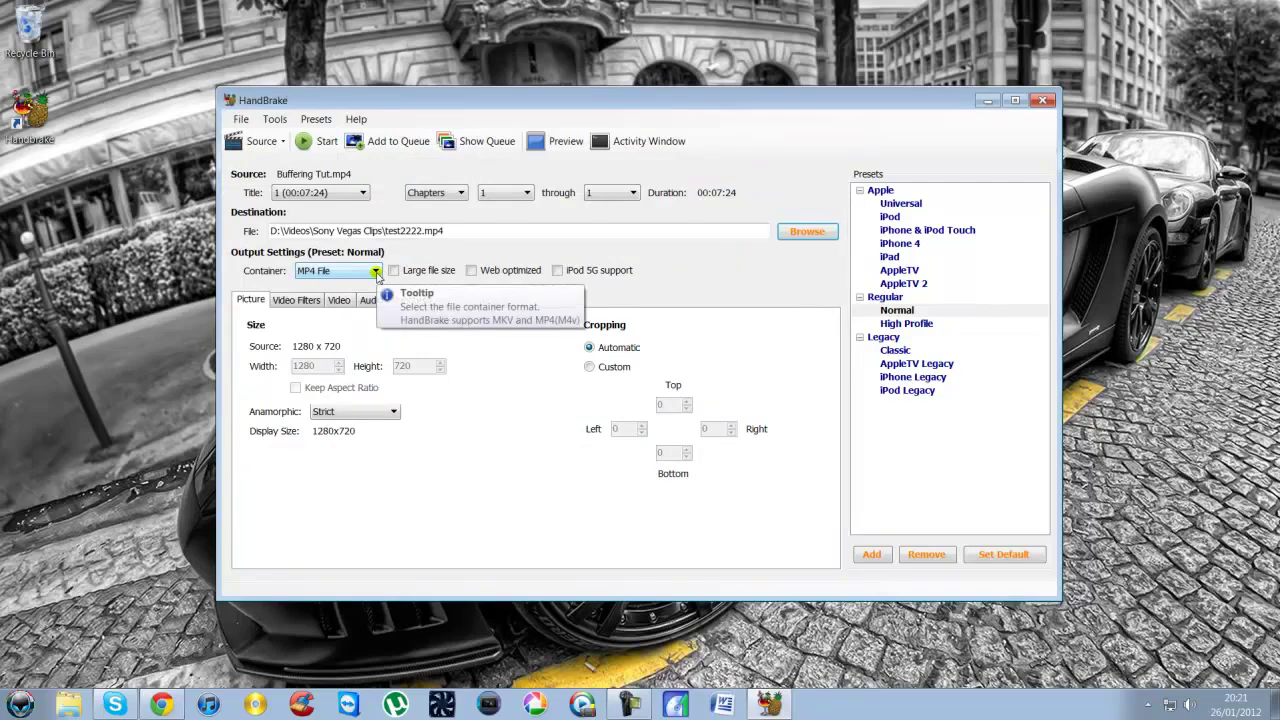
Step: Keep MP4 File as the container, enable Web optimized, and start the encode
left_click(370, 271)
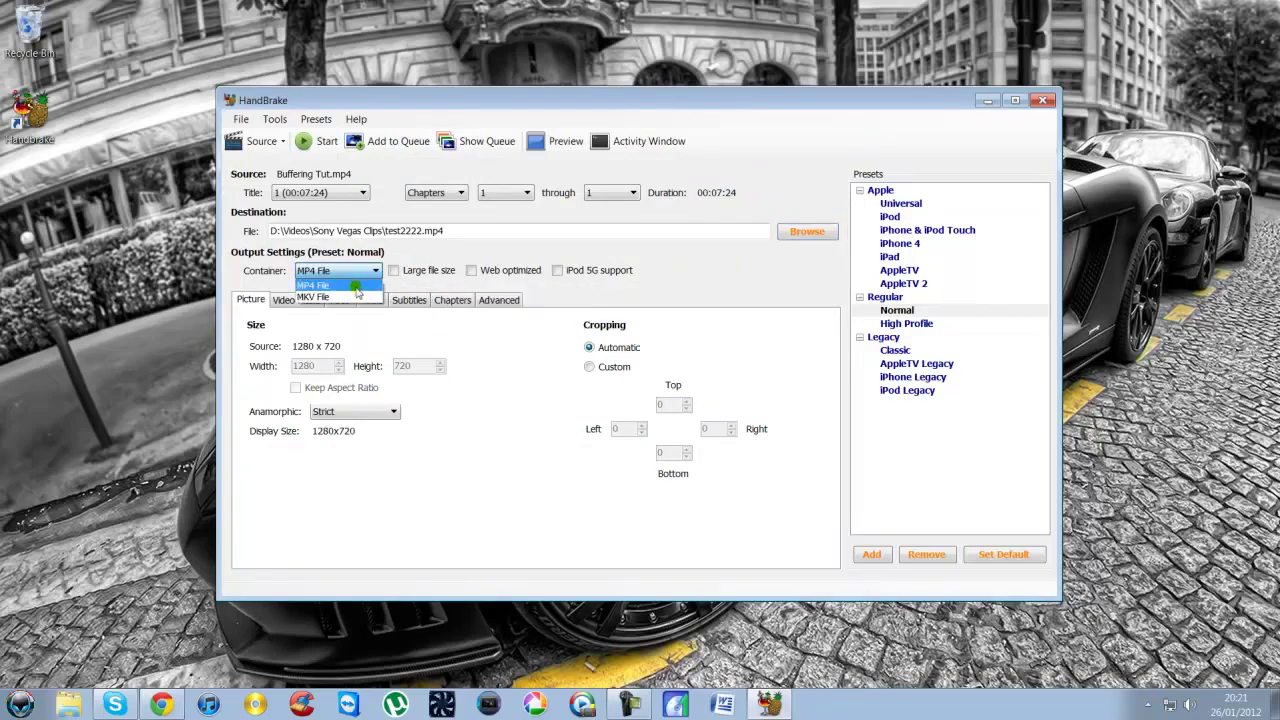
left_click(358, 286)
left_click(471, 276)
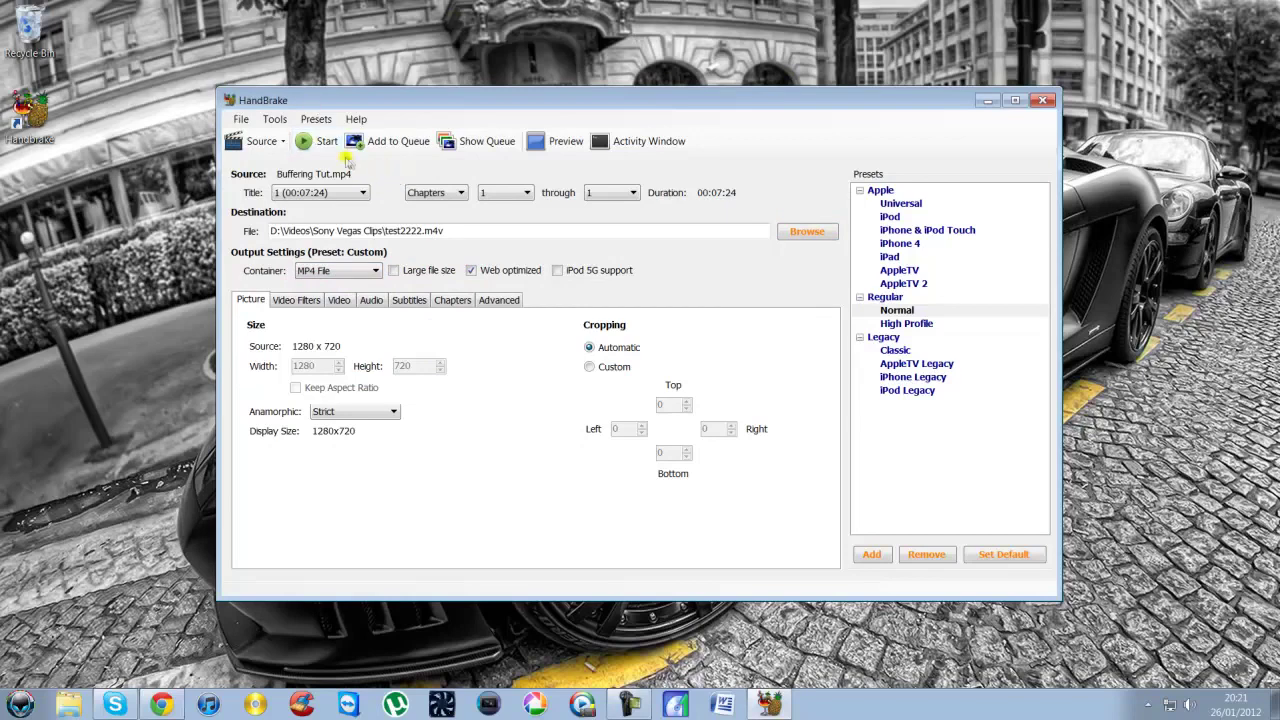
left_click(305, 145)
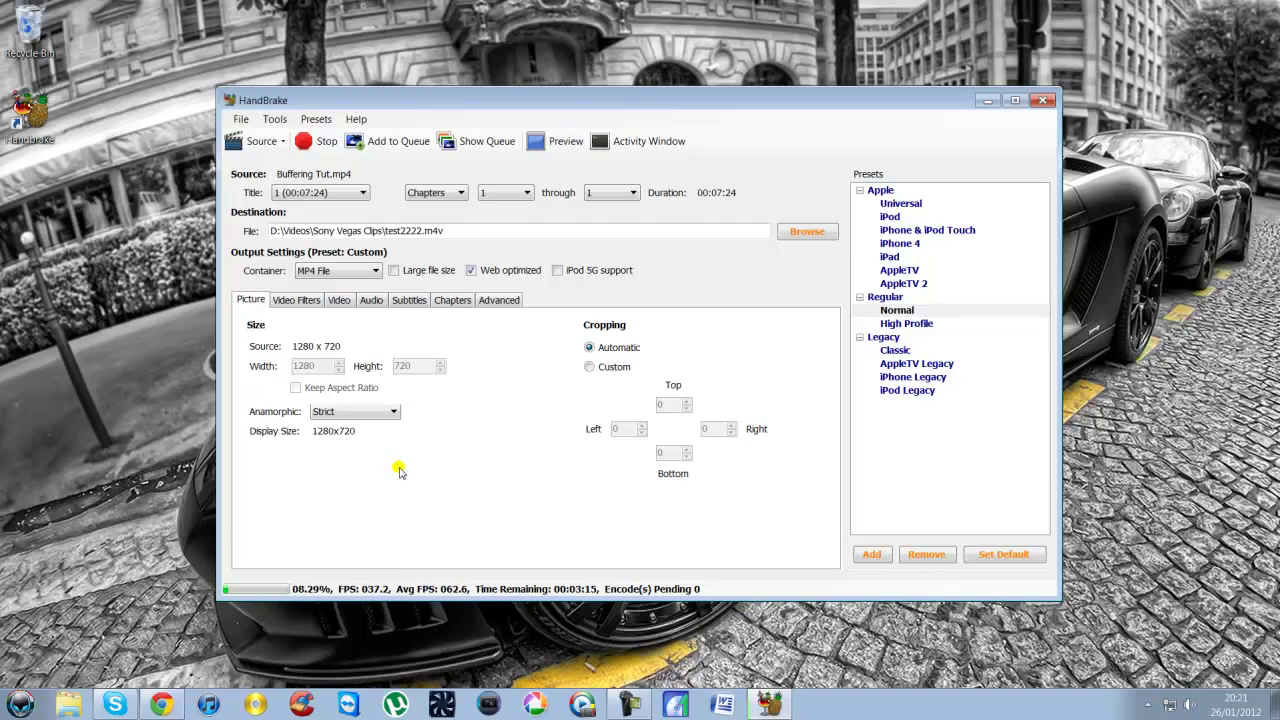
Step: Open Windows Task Manager with Ctrl+Shift+Esc while the encode runs
key("ctrl+shift+Escape")
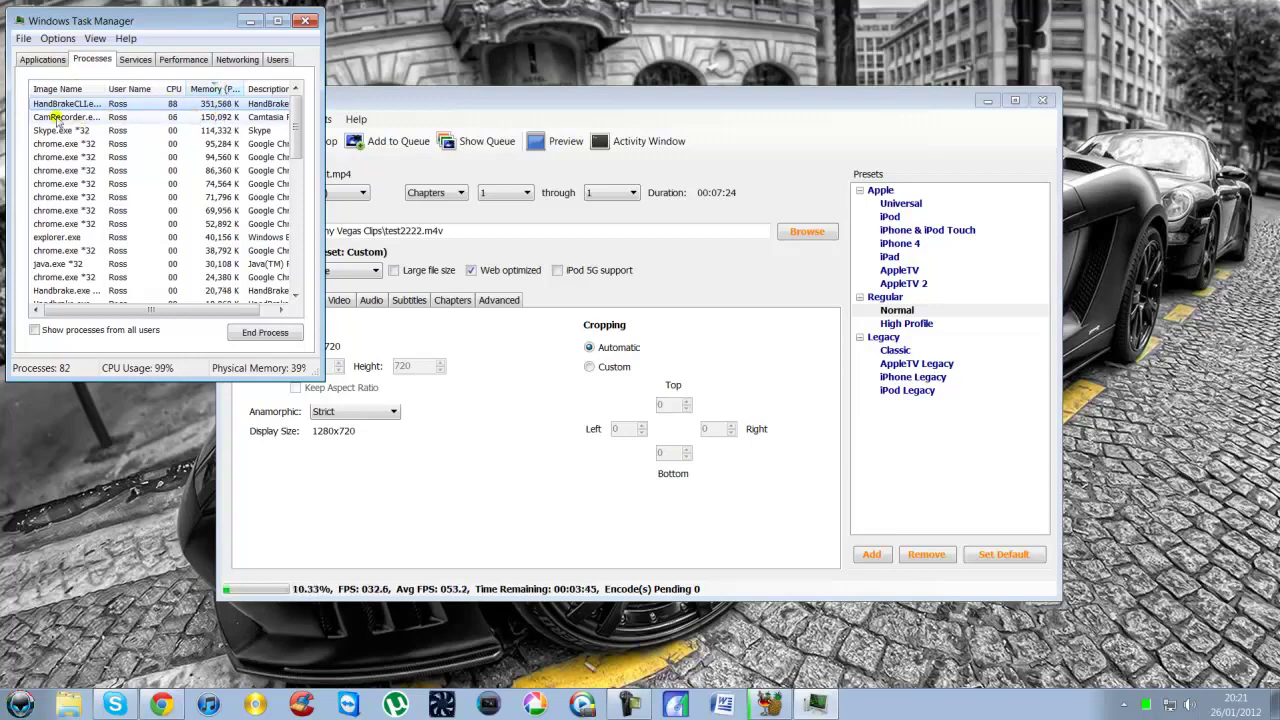
Step: Set the HandBrakeCLI.exe process priority to Above Normal, then close Task Manager
right_click(67, 105)
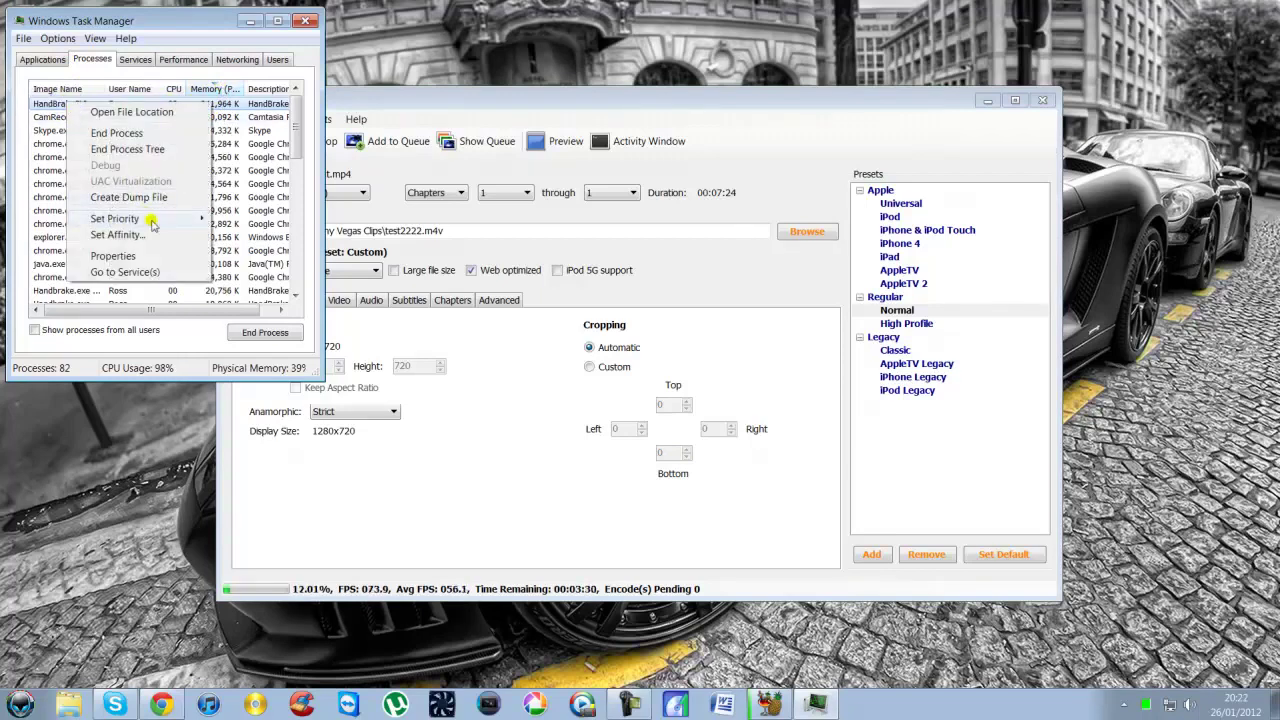
mouse_move(151, 222)
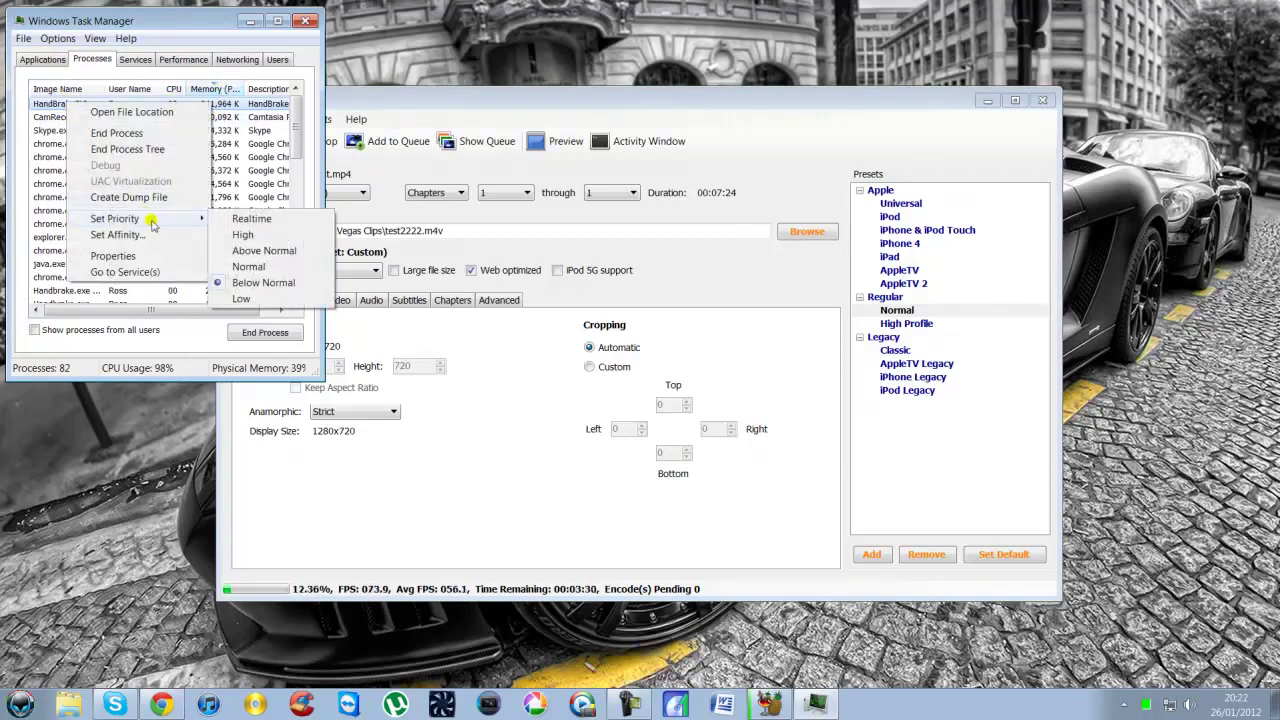
left_click(254, 258)
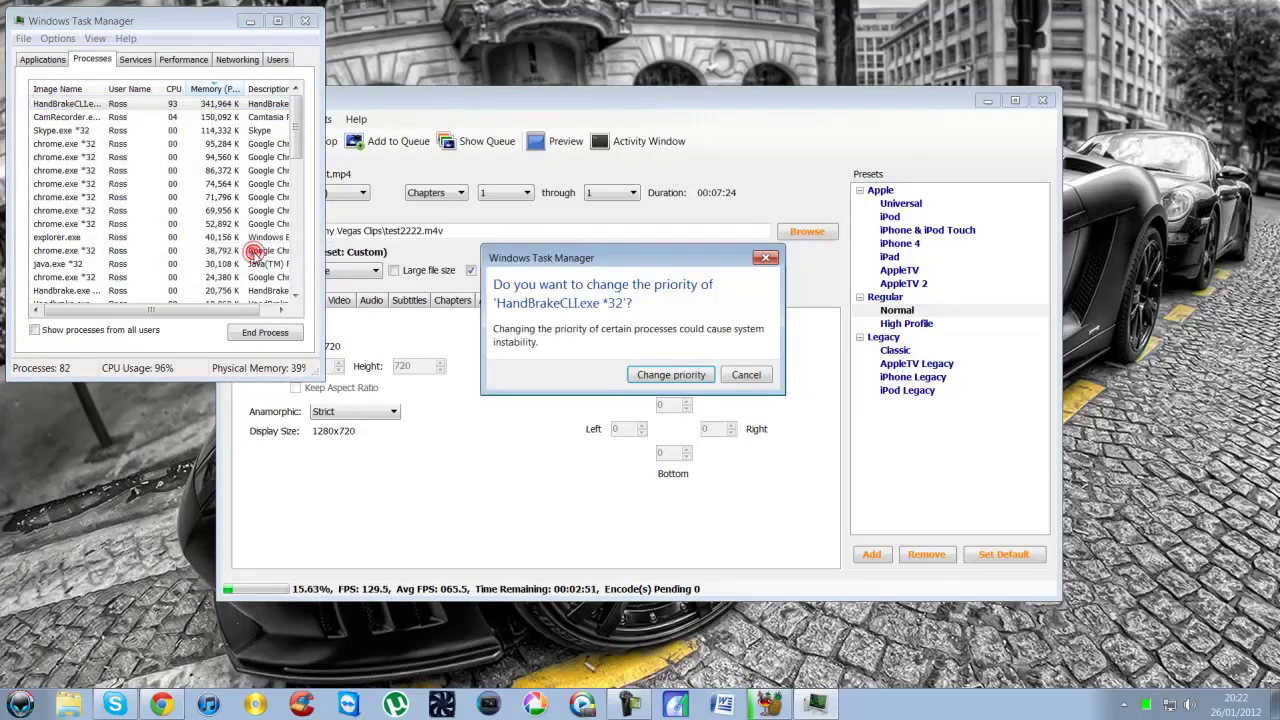
left_click(703, 377)
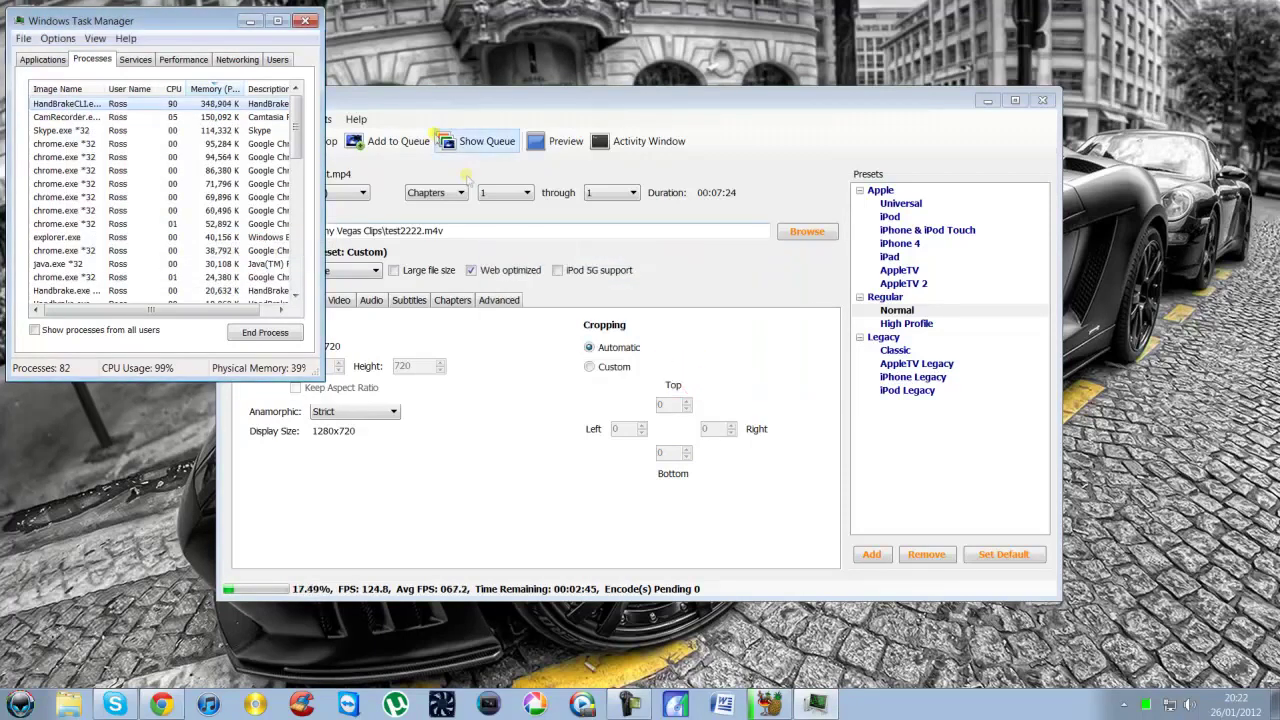
left_click(307, 22)
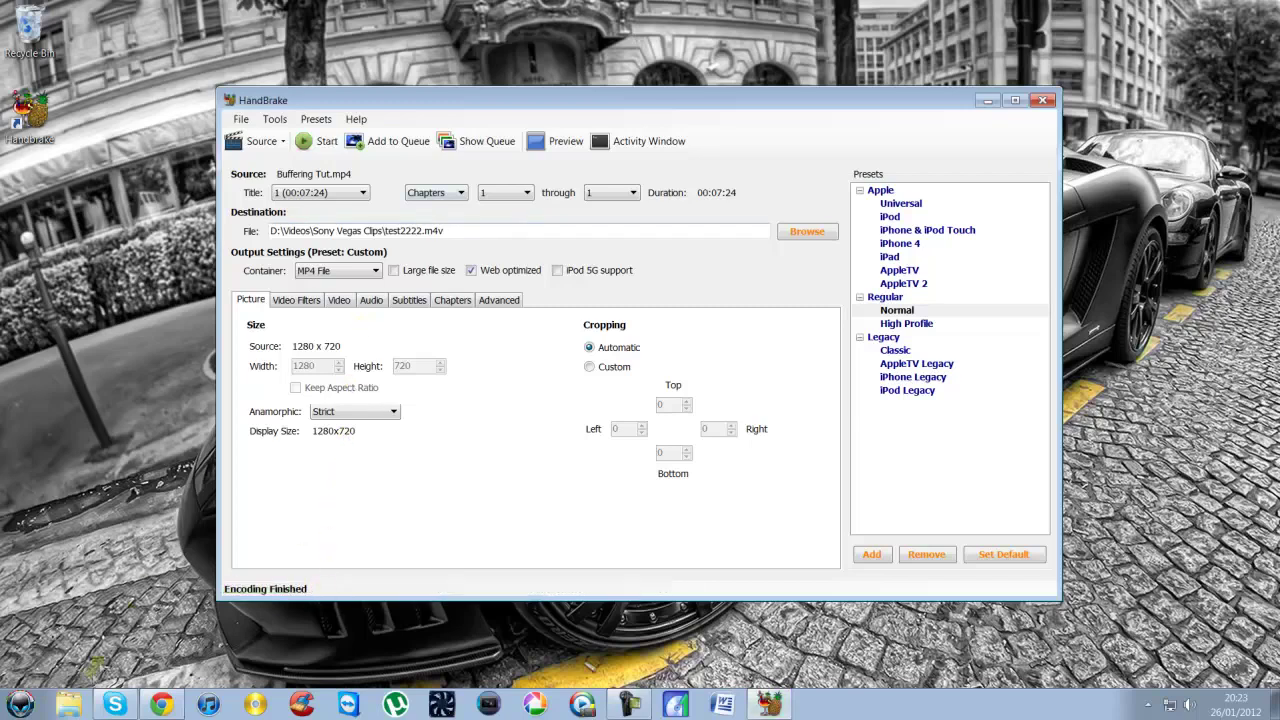
Step: After the encode finishes, open a Windows Explorer window showing Libraries
left_click(64, 700)
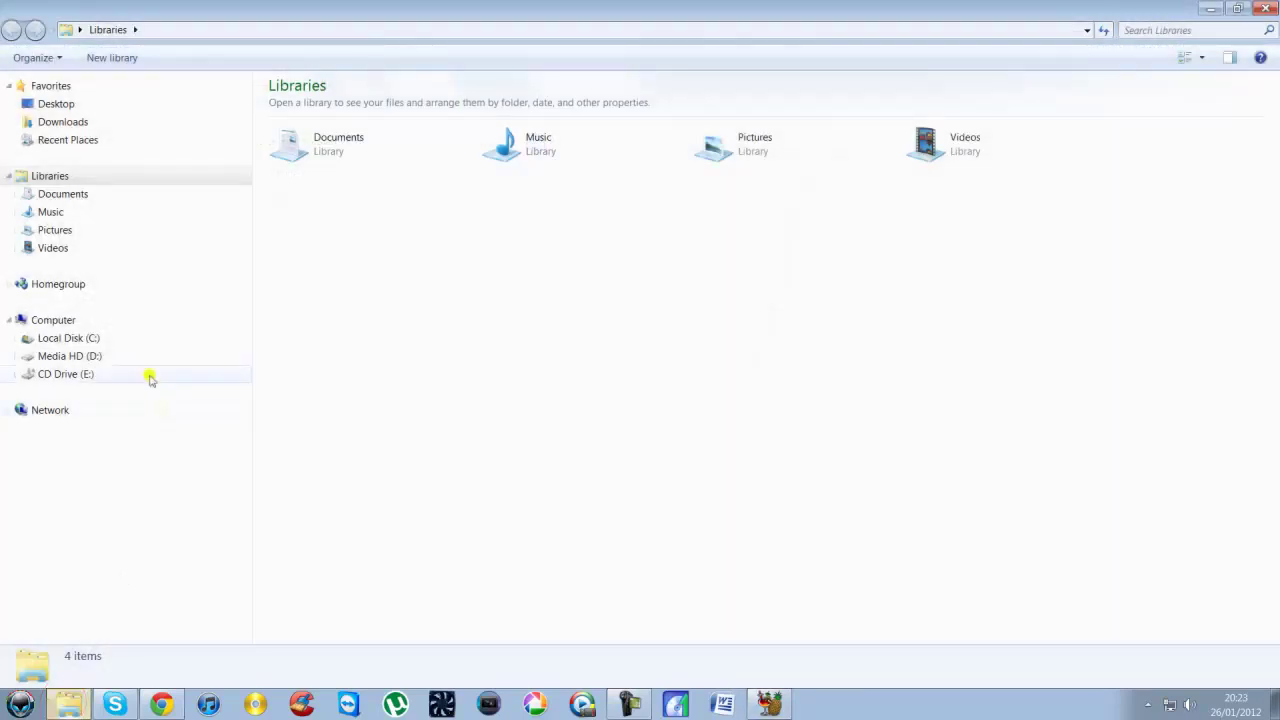
Step: Browse to D:\Videos\Sony Vegas Clips and view test2222.m4v's details (37.8 MB)
left_click(95, 357)
double_click(308, 305)
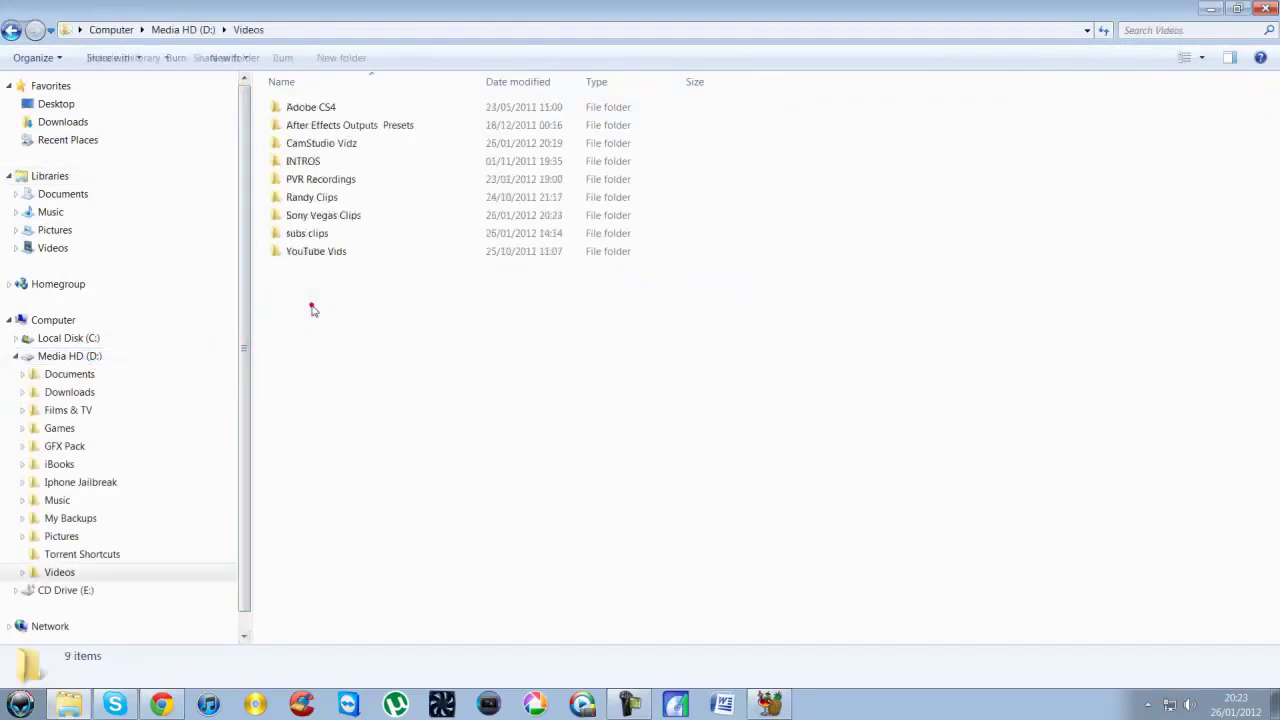
double_click(324, 215)
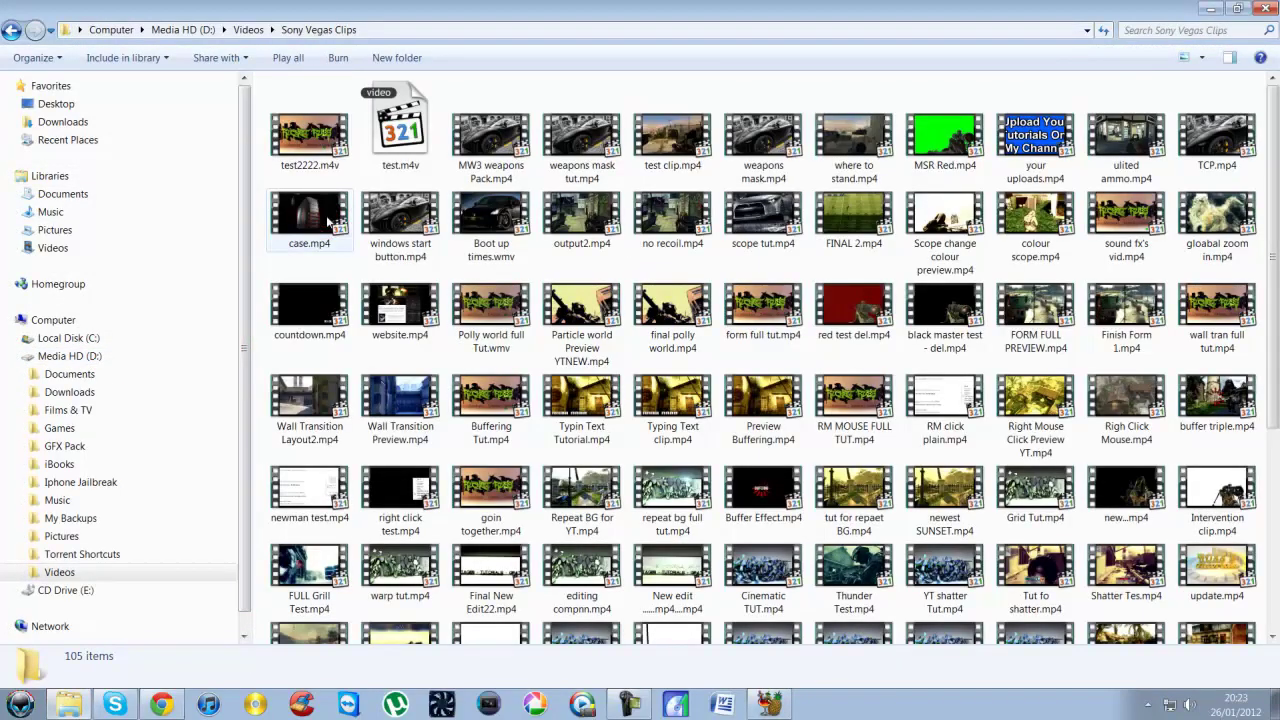
left_click(317, 153)
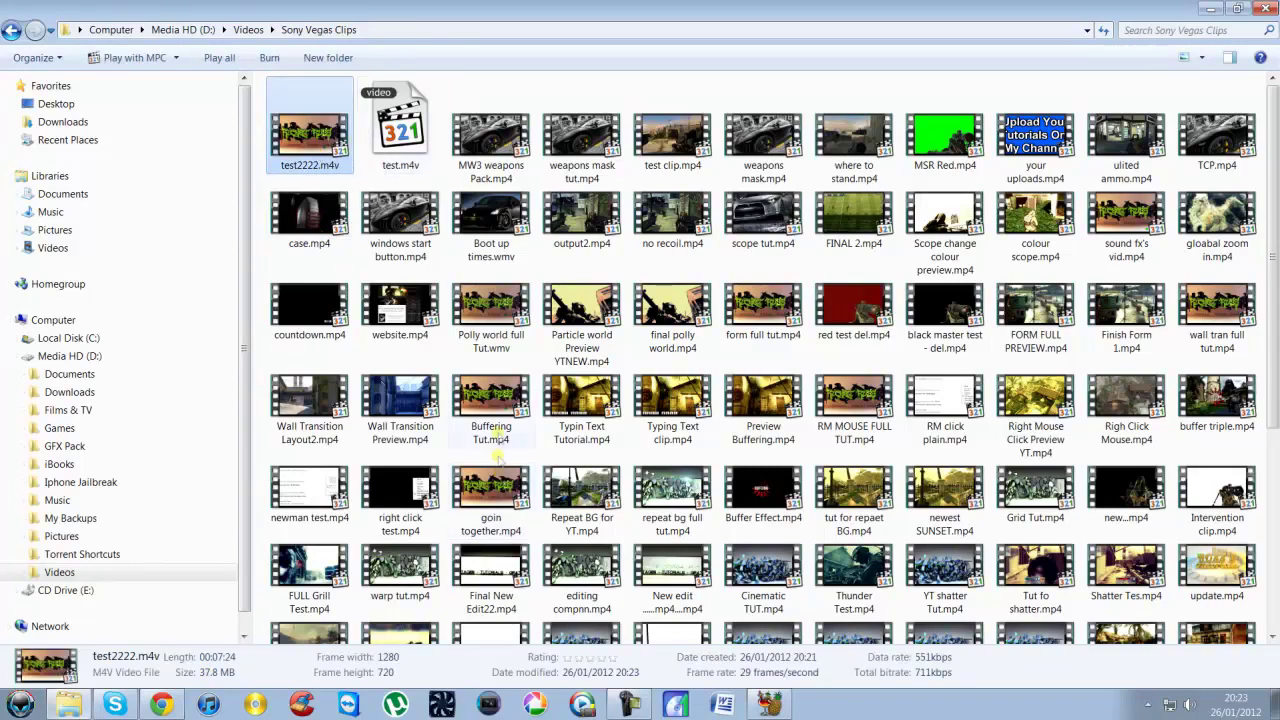
Step: Check Buffering Tut.mp4's Properties (182 MB), then reselect test2222.m4v to compare
right_click(499, 412)
left_click(556, 678)
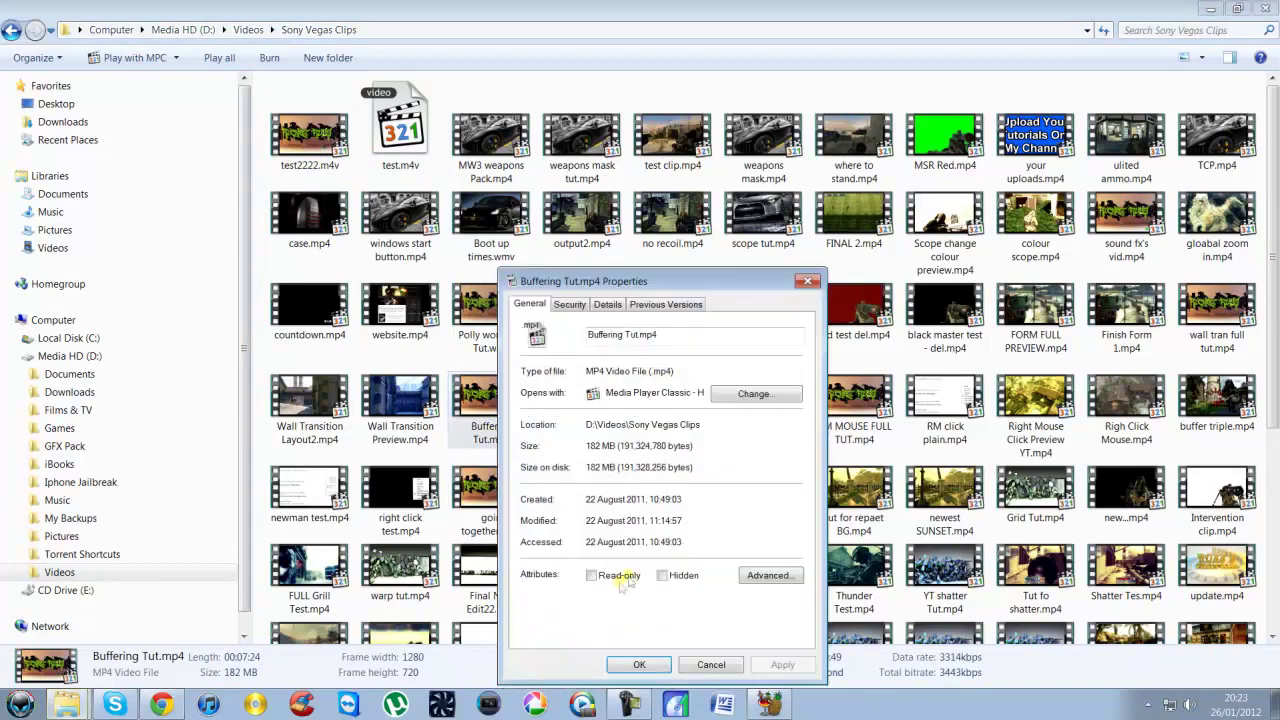
left_click(663, 669)
left_click(331, 149)
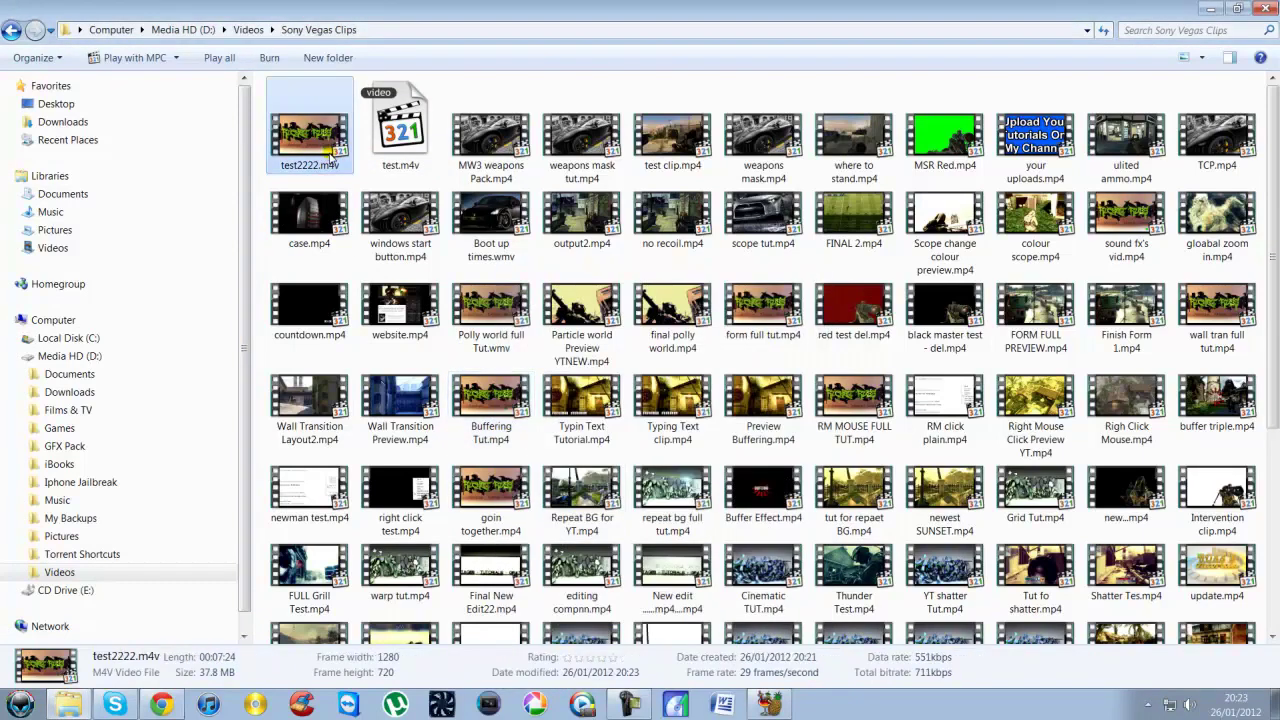